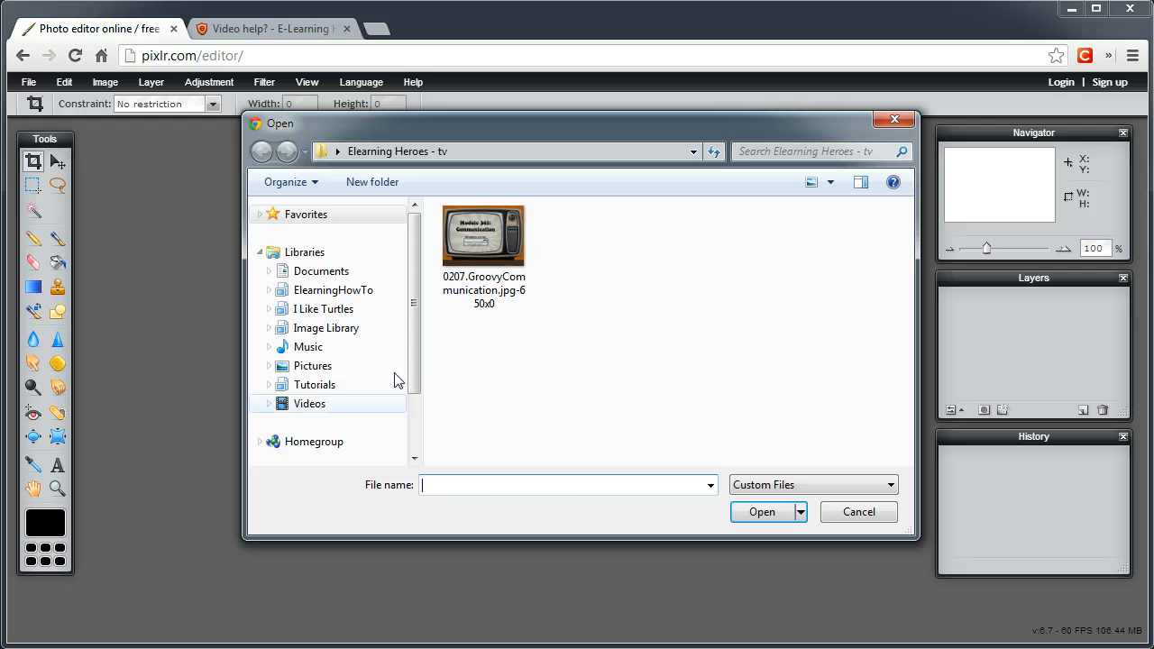
# Open the TV image 0207.GroovyCommunication.jpg-650x0 from the Elearning Heroes - tv folder
pyautogui.click(514, 244)
pyautogui.click(735, 513)
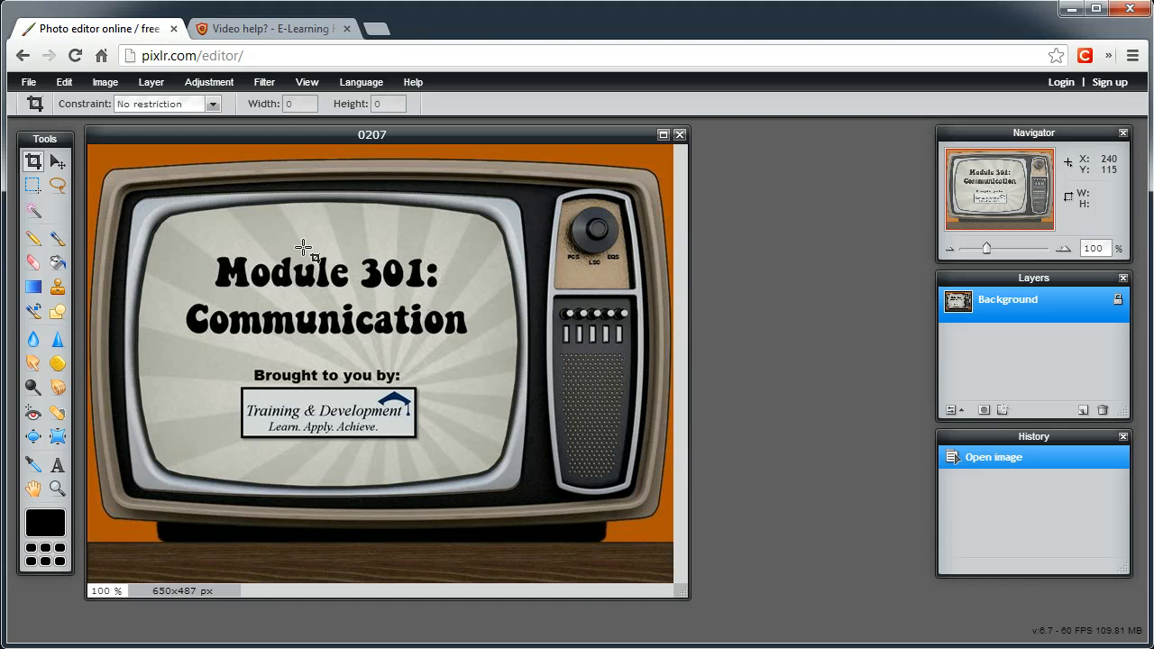
# Unlock the Background layer, and hide and show it again to check the transparency beneath
pyautogui.moveTo(962, 279); pyautogui.dragTo(741, 193)
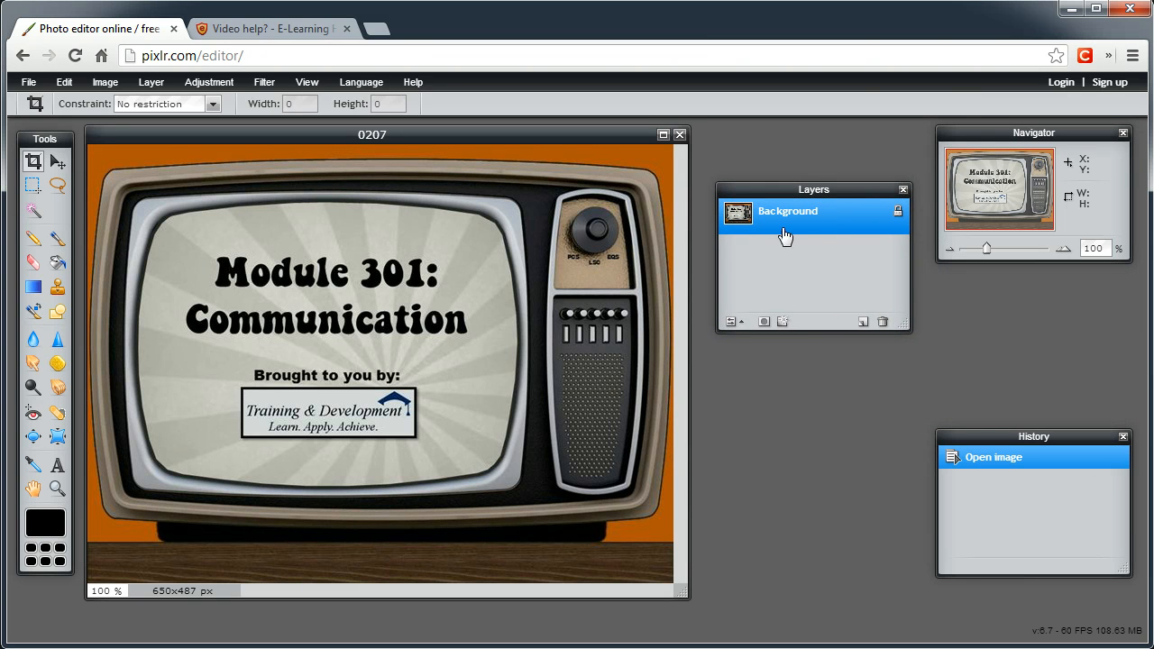
pyautogui.doubleClick(898, 216)
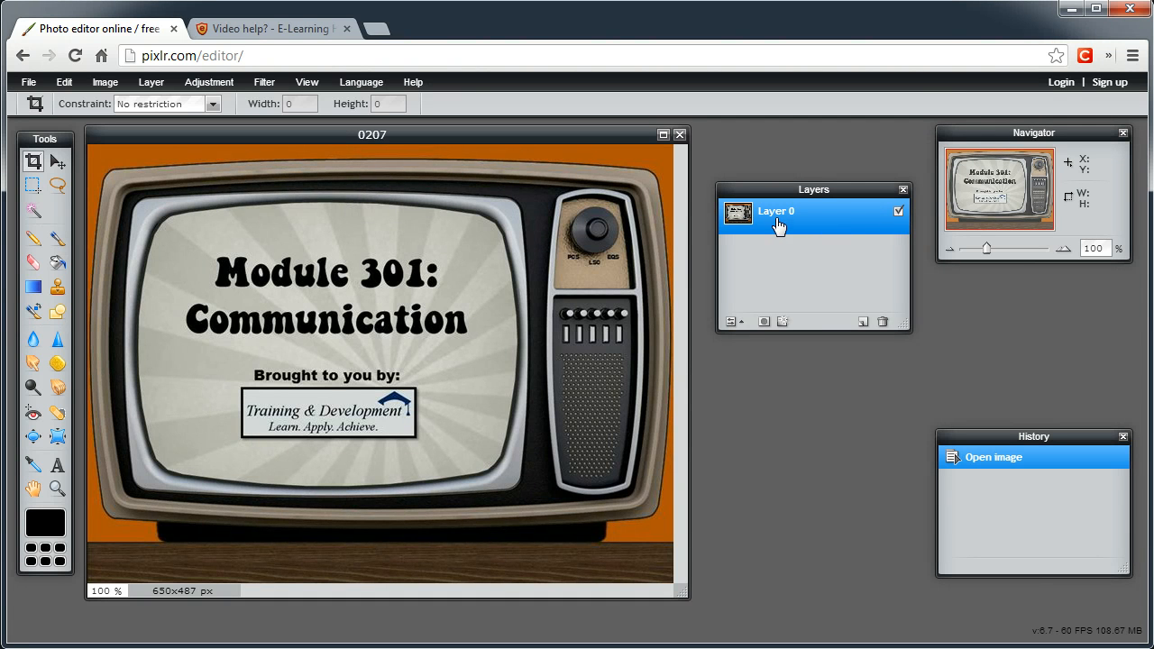
pyautogui.click(898, 215)
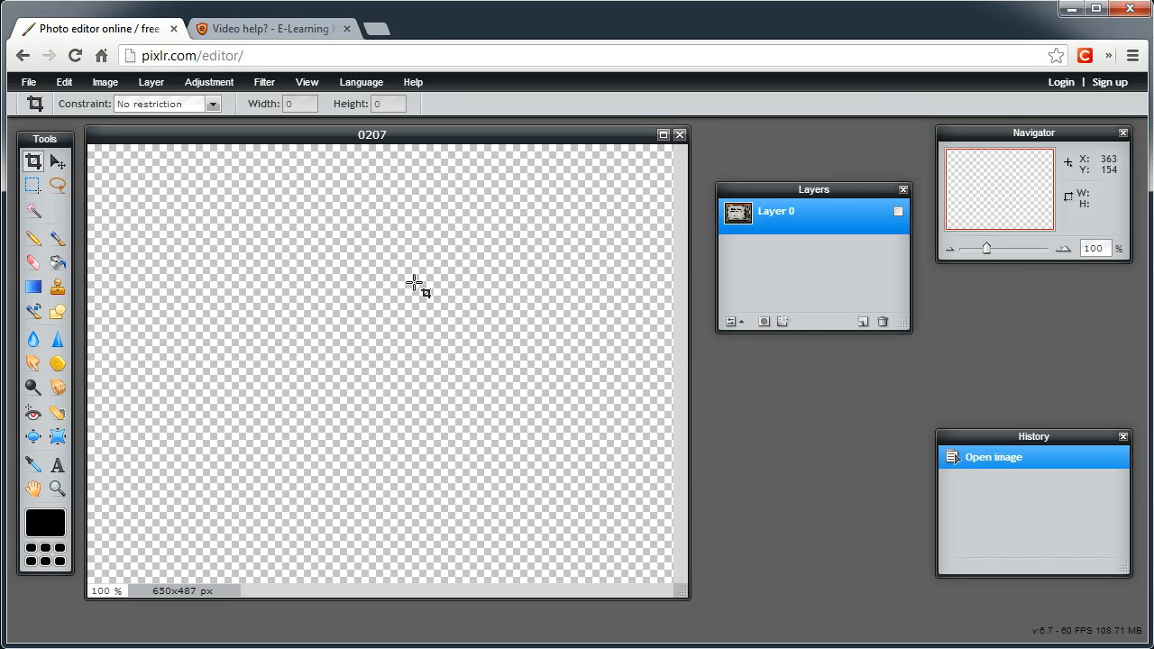
pyautogui.click(899, 216)
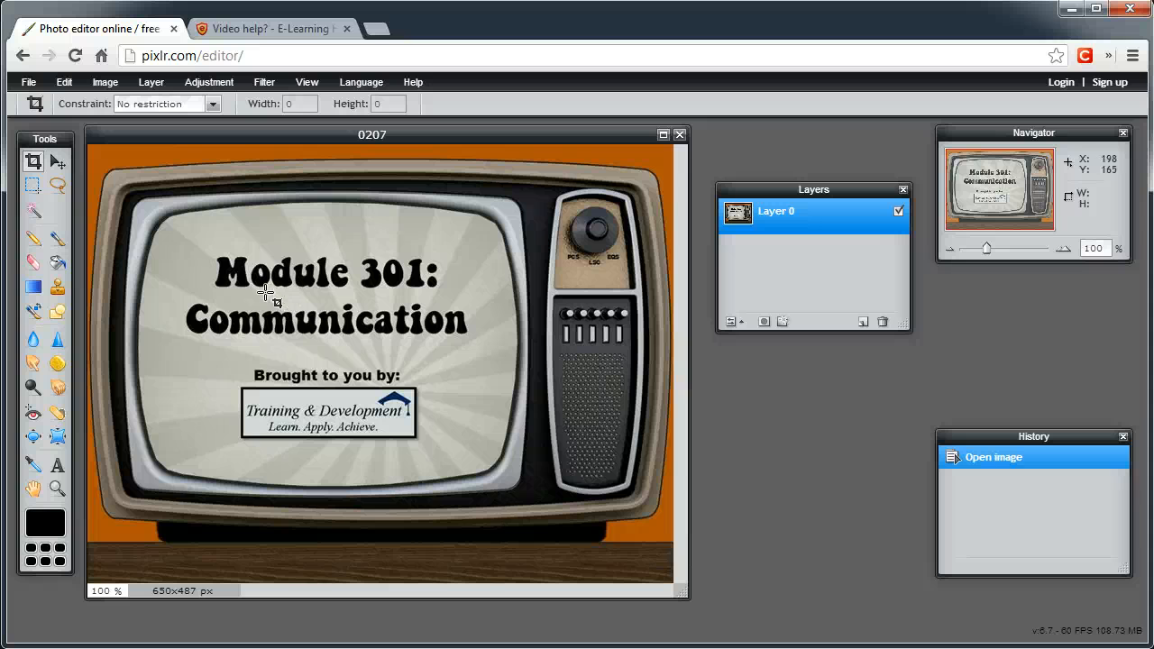
# Try the Wand tool on the TV screen and the orange background, adding further screen areas and title letters to the selection
pyautogui.click(32, 213)
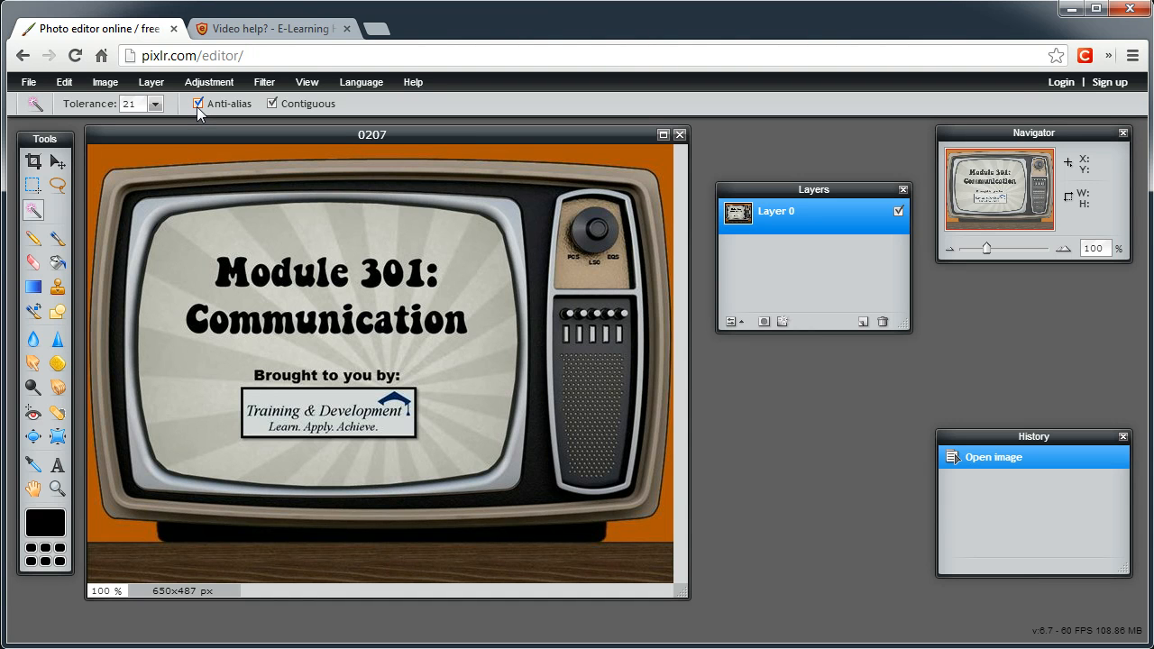
pyautogui.click(186, 261)
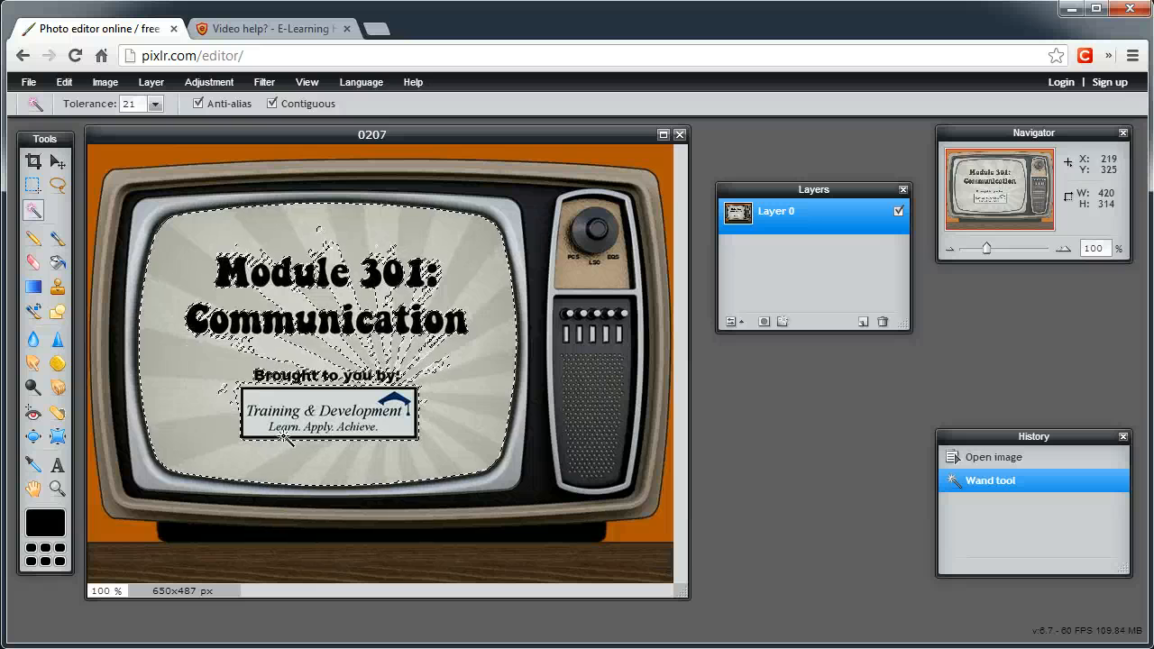
pyautogui.click(247, 154)
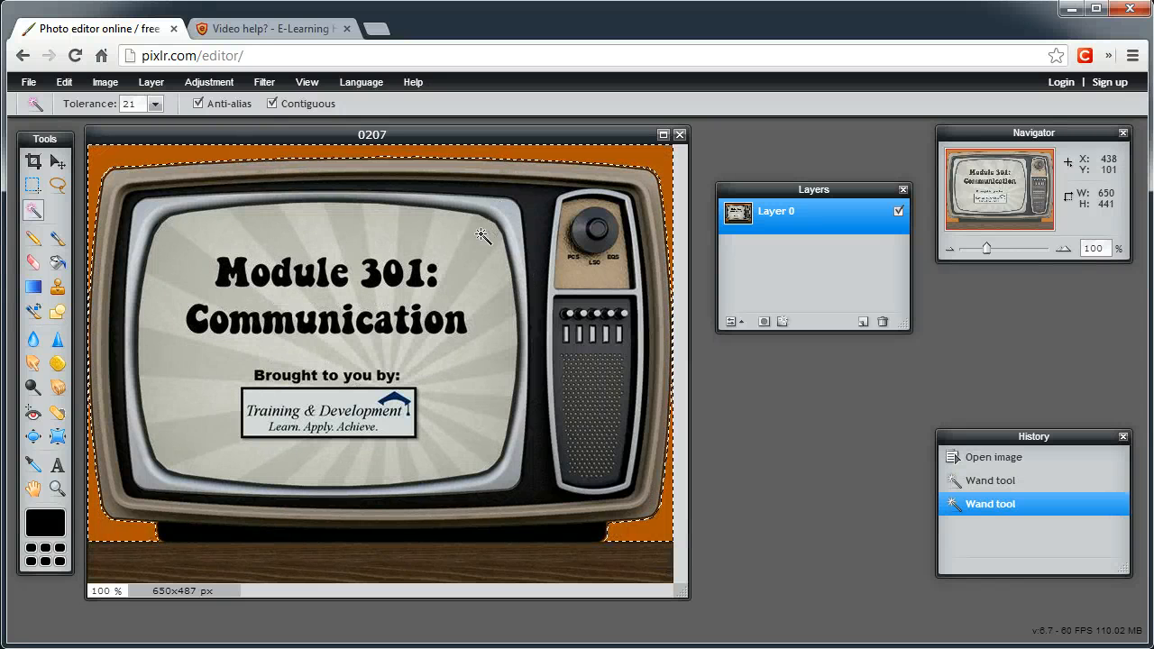
pyautogui.click(204, 234)
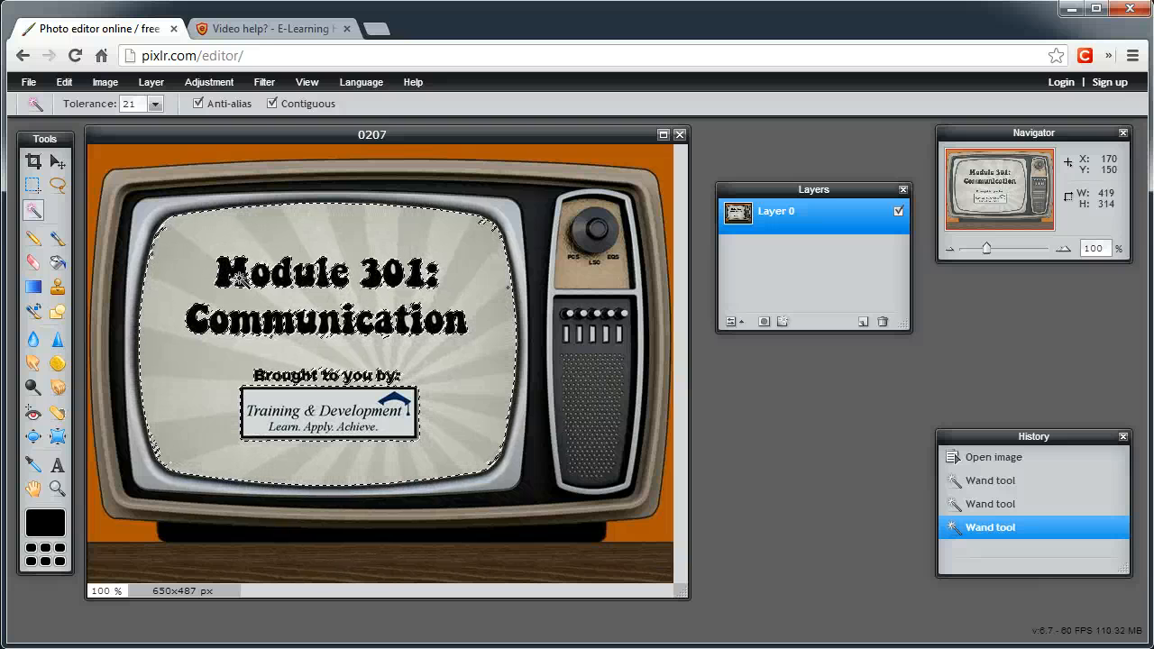
pyautogui.click(179, 269)
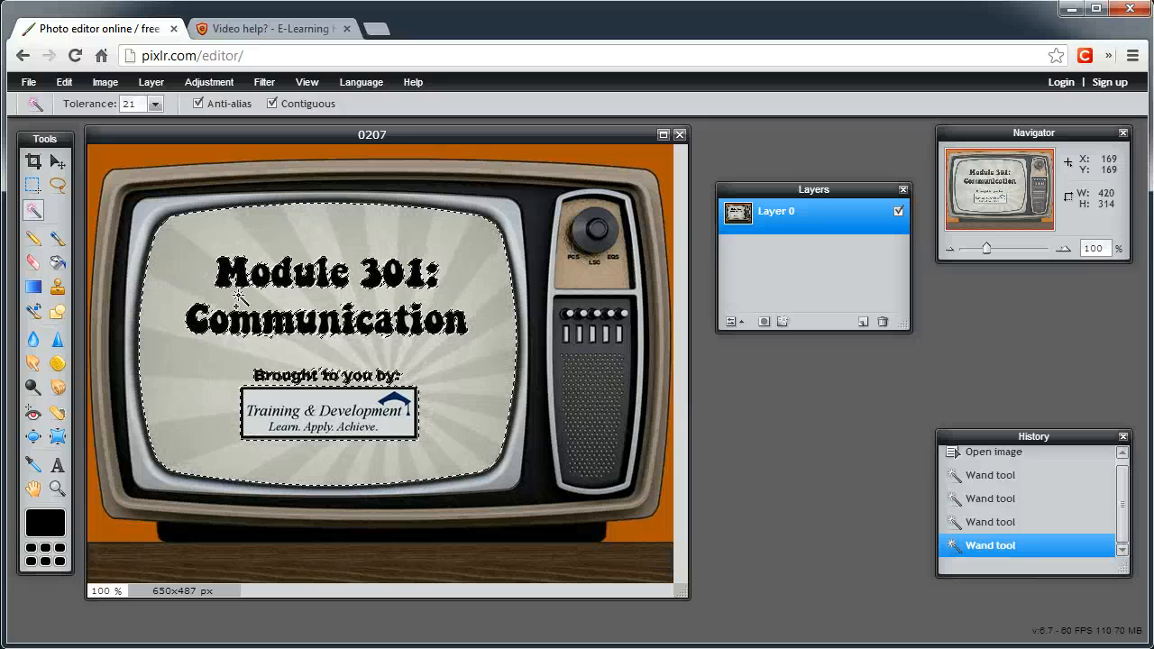
pyautogui.click(239, 280)
pyautogui.click(271, 280)
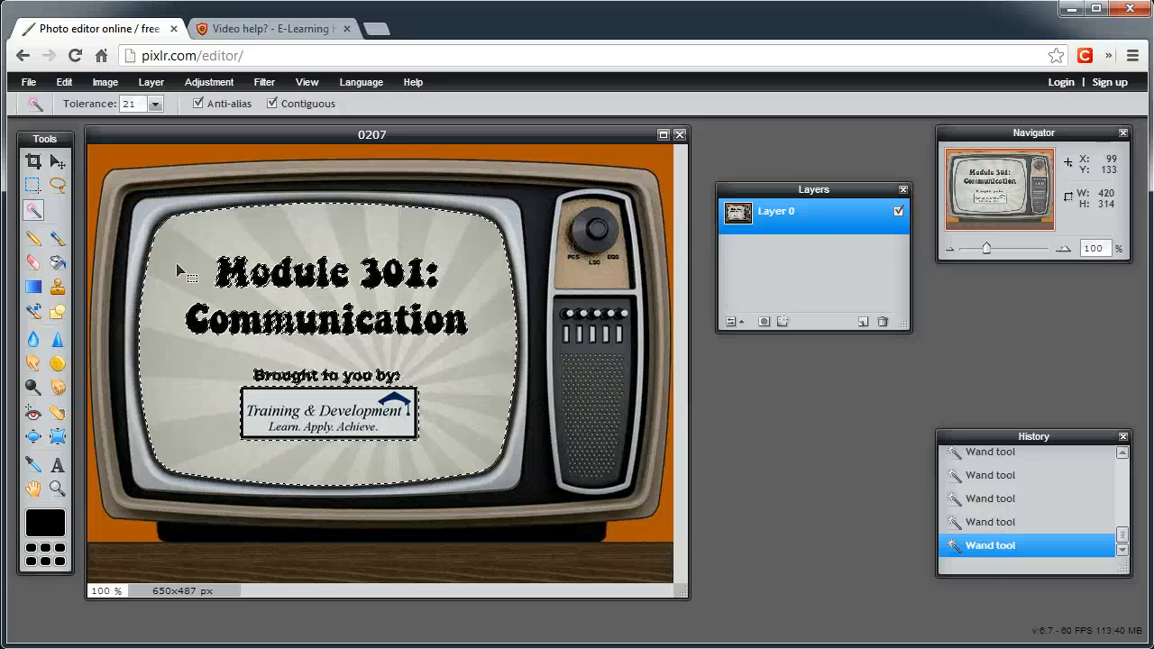
pyautogui.click(57, 187)
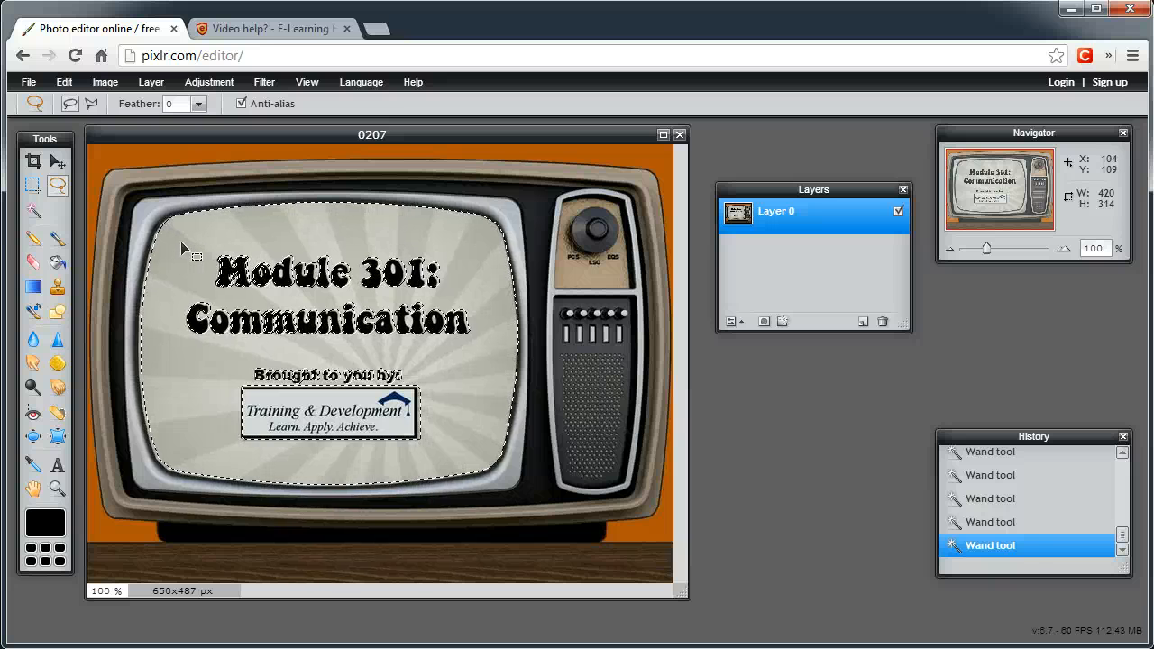
pyautogui.moveTo(182, 248); pyautogui.dragTo(204, 214)
pyautogui.hotkey('ctrl', 'z')
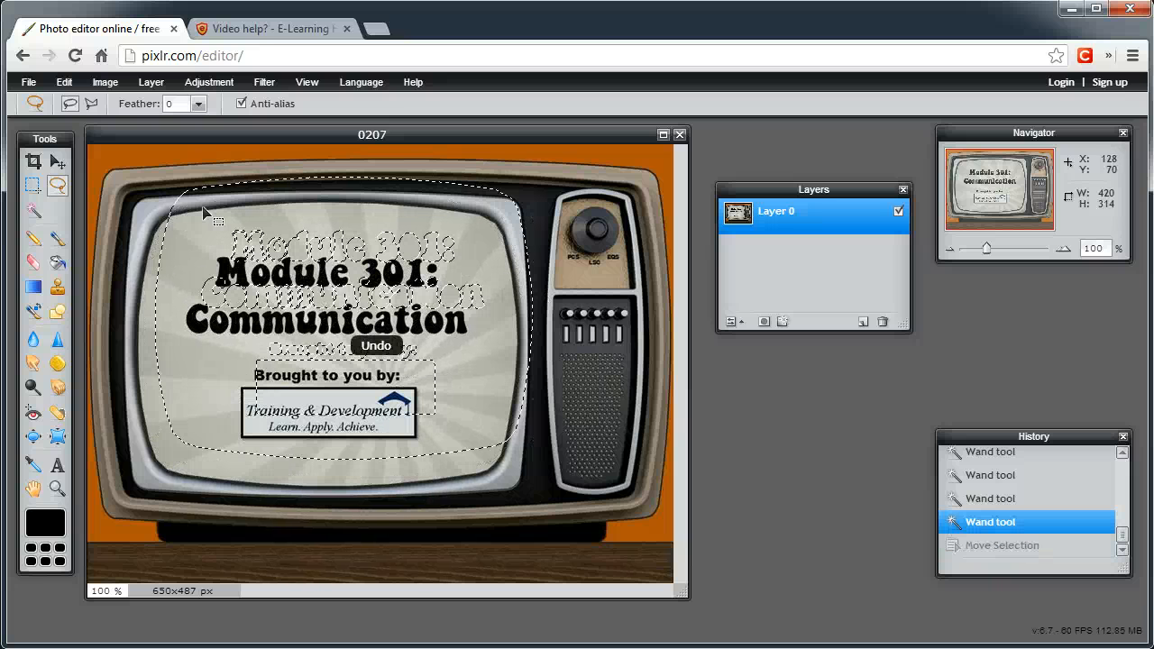
pyautogui.hotkey('ctrl', 'y')
pyautogui.hotkey('ctrl', 'z')
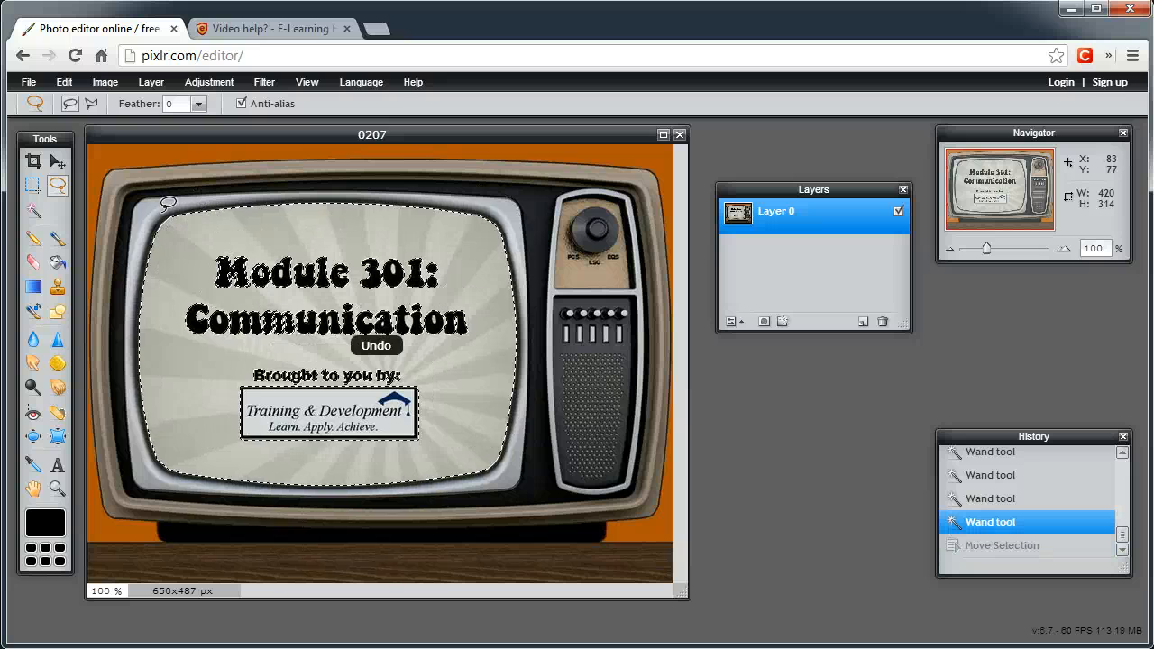
pyautogui.moveTo(156, 191); pyautogui.dragTo(188, 241)
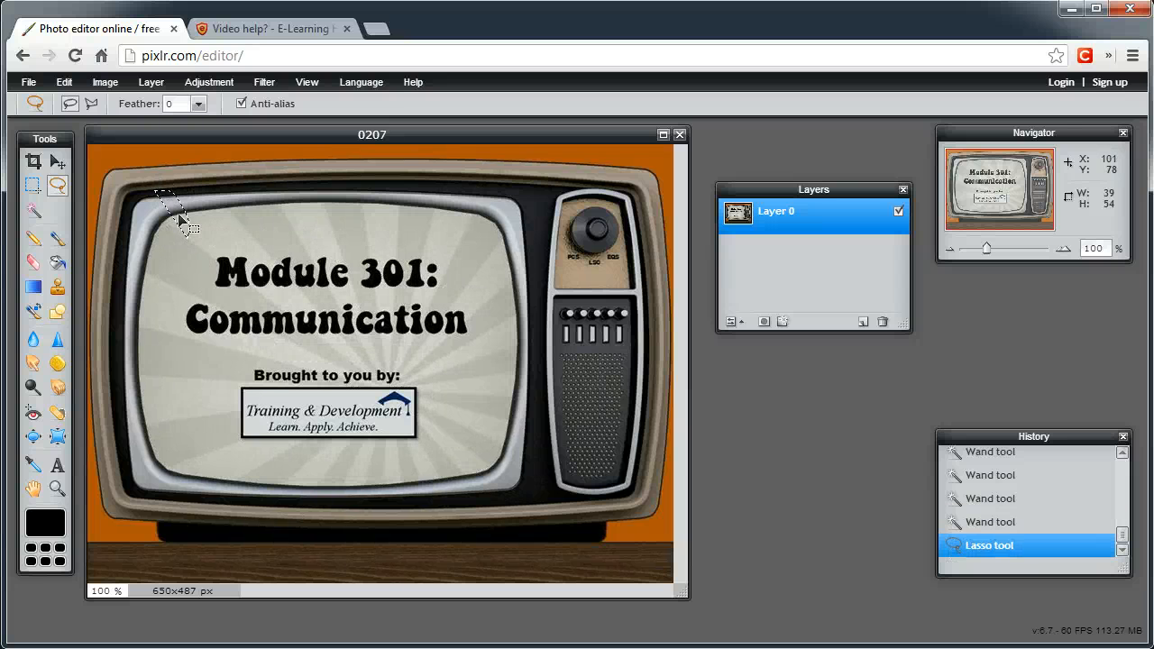
pyautogui.click(212, 212)
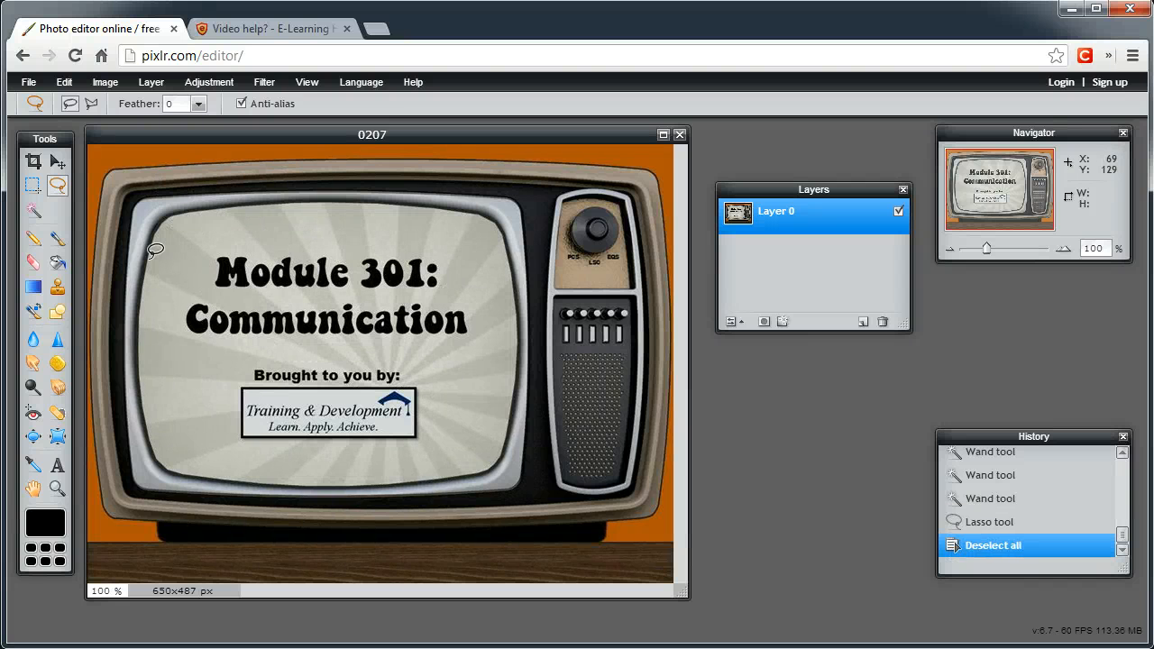
# Select the TV screen with the Wand tool, add its text and logo with the Lasso tool, and clear the selected area
pyautogui.click(33, 210)
pyautogui.click(185, 244)
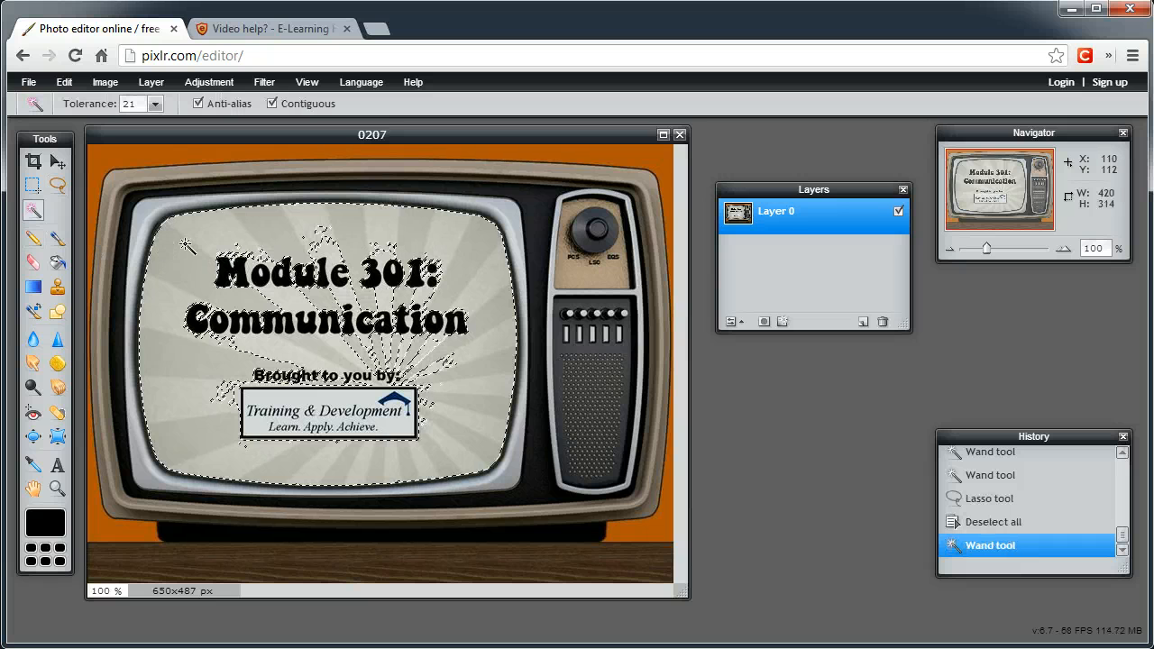
pyautogui.click(57, 185)
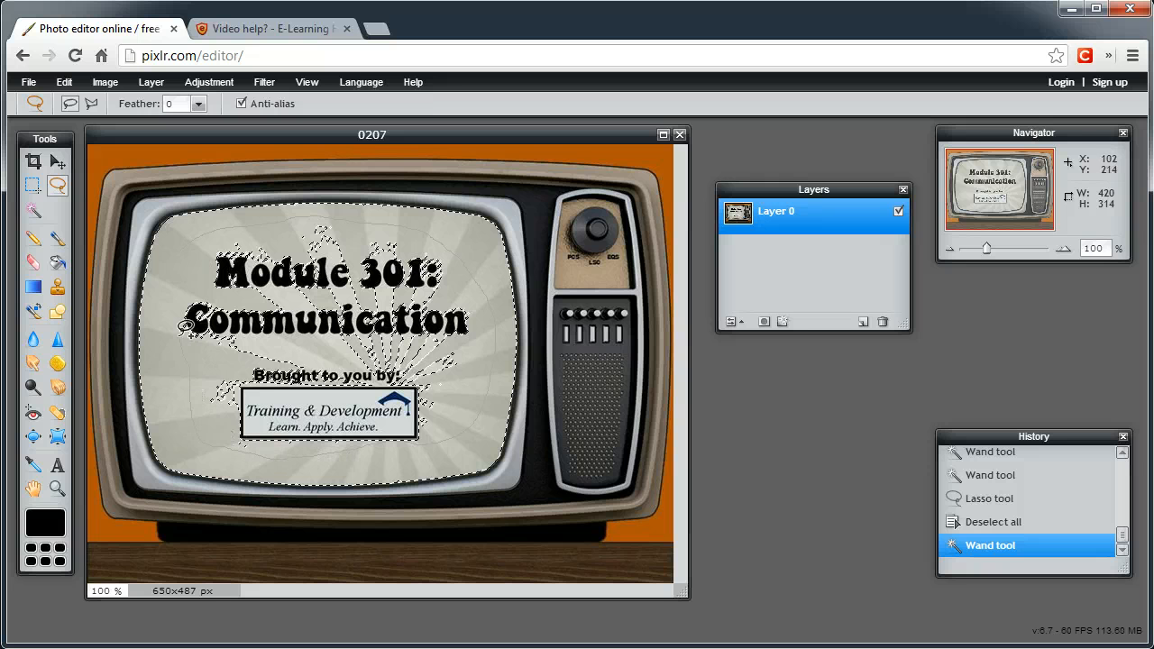
pyautogui.moveTo(186, 259); pyautogui.dragTo(203, 237)
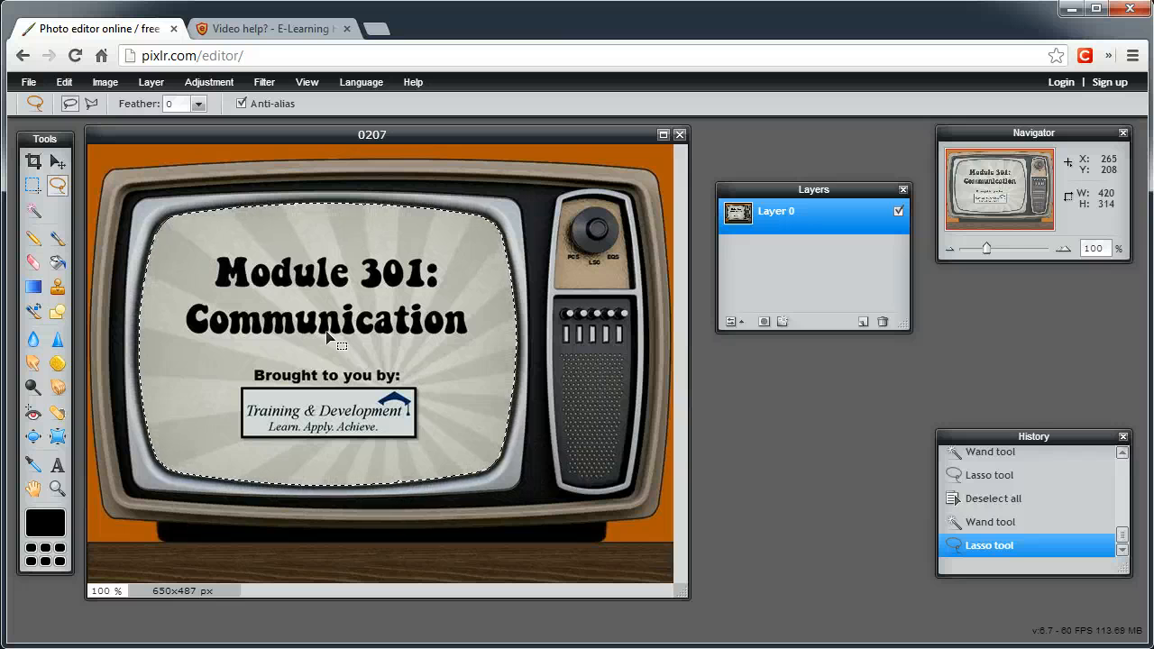
pyautogui.press('Delete')
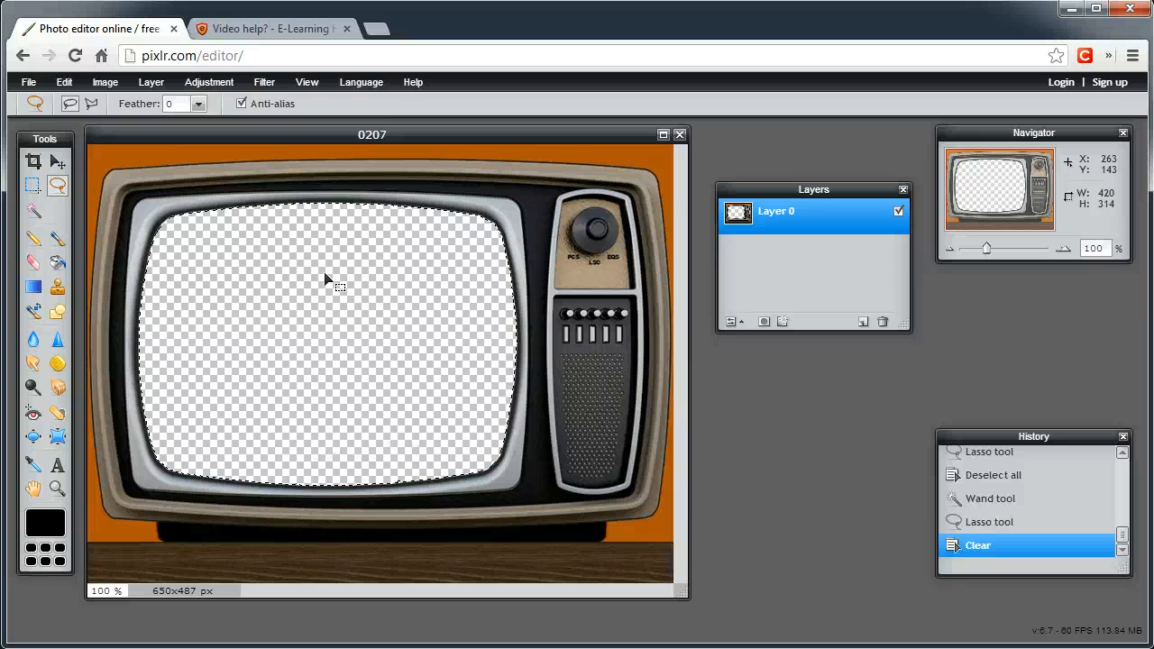
pyautogui.click(55, 163)
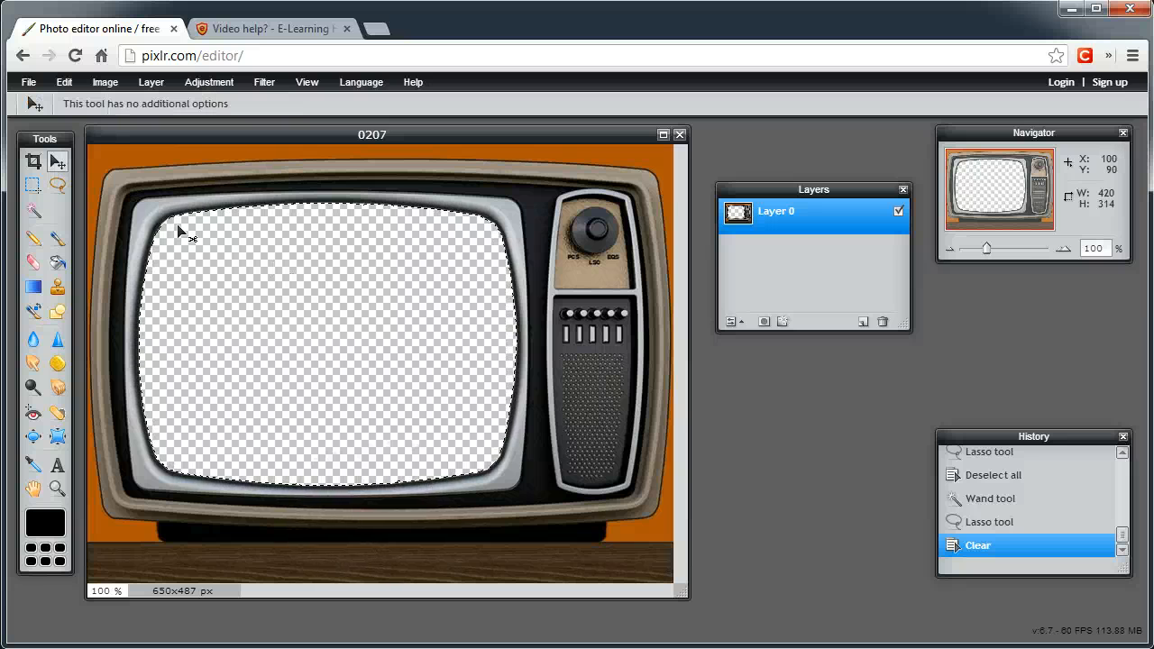
# Save the image to the computer as 0207 in PNG (Transparent, full quality) format in the Elearning Heroes - tv folder
pyautogui.click(33, 84)
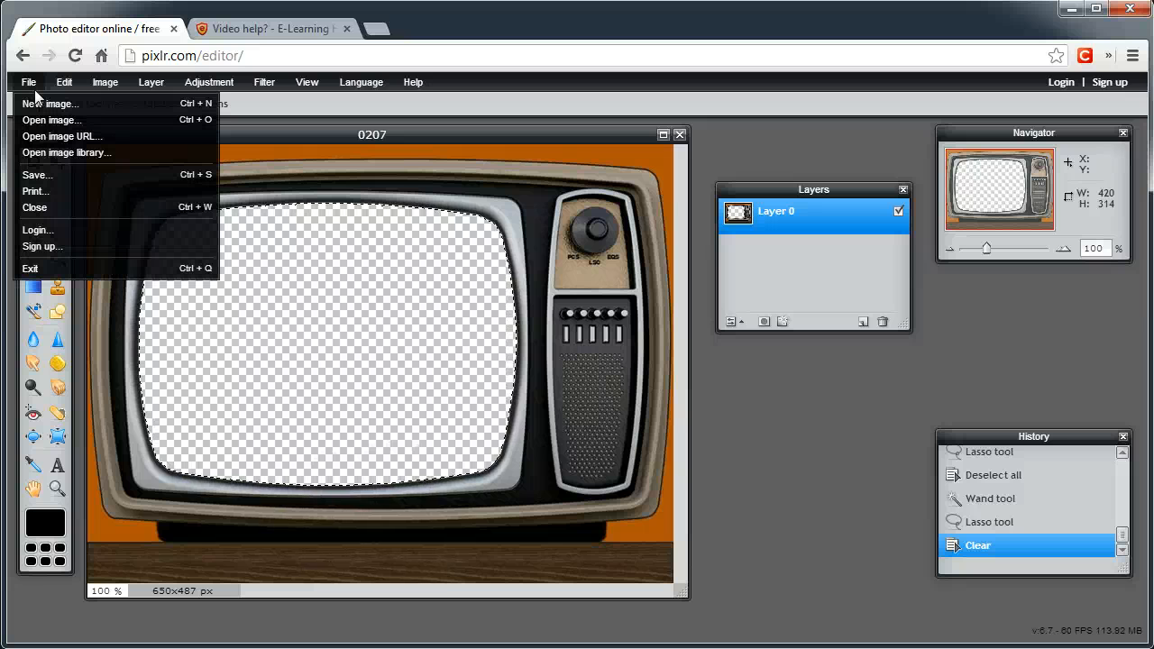
pyautogui.click(101, 174)
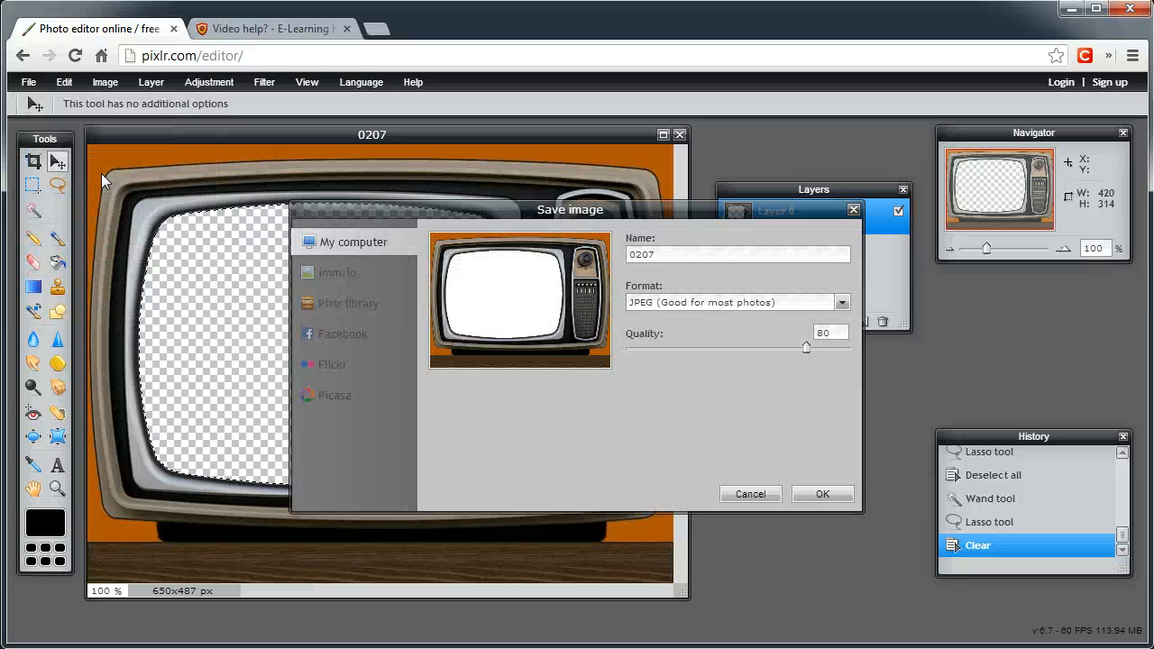
pyautogui.moveTo(542, 221); pyautogui.dragTo(324, 190)
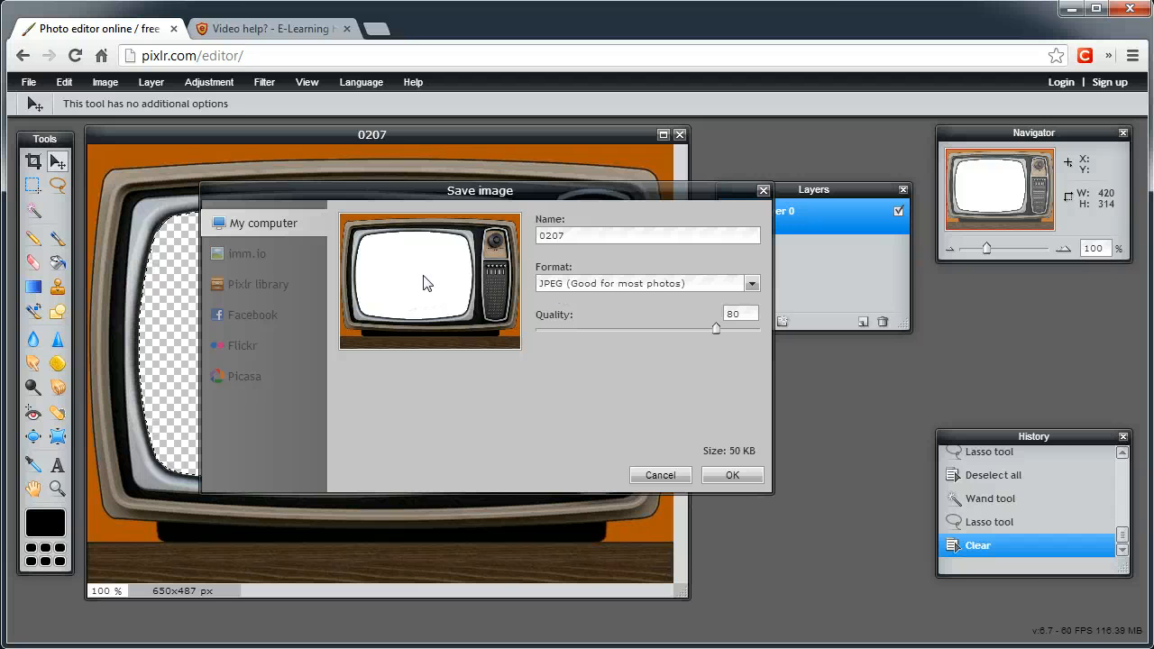
pyautogui.click(557, 287)
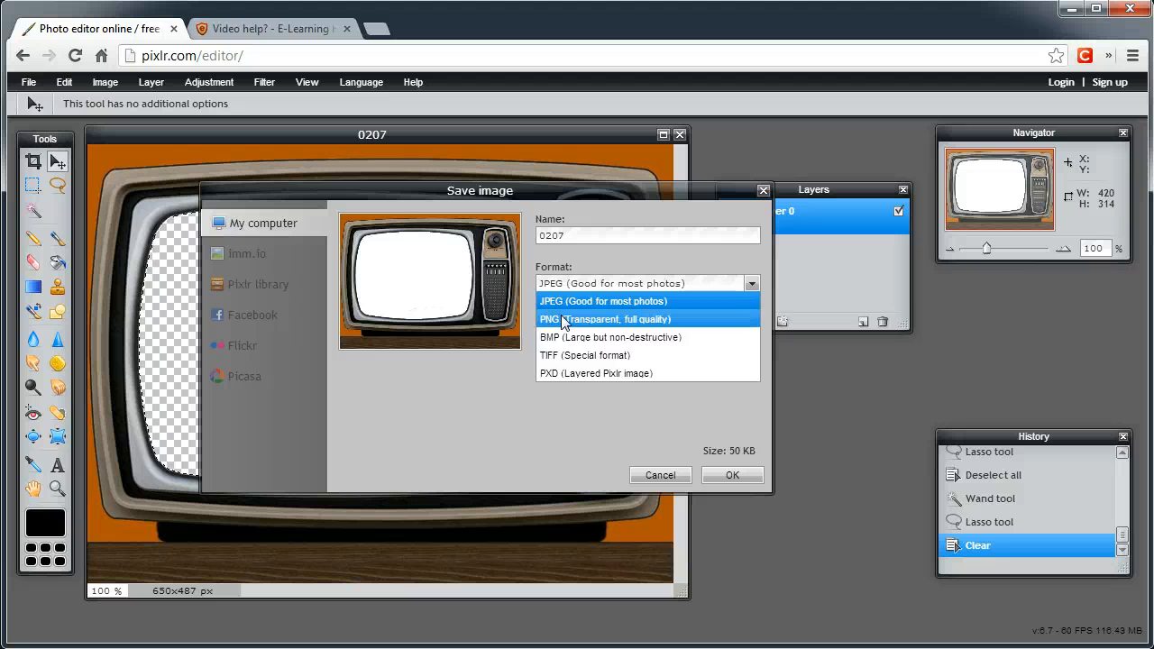
pyautogui.click(566, 317)
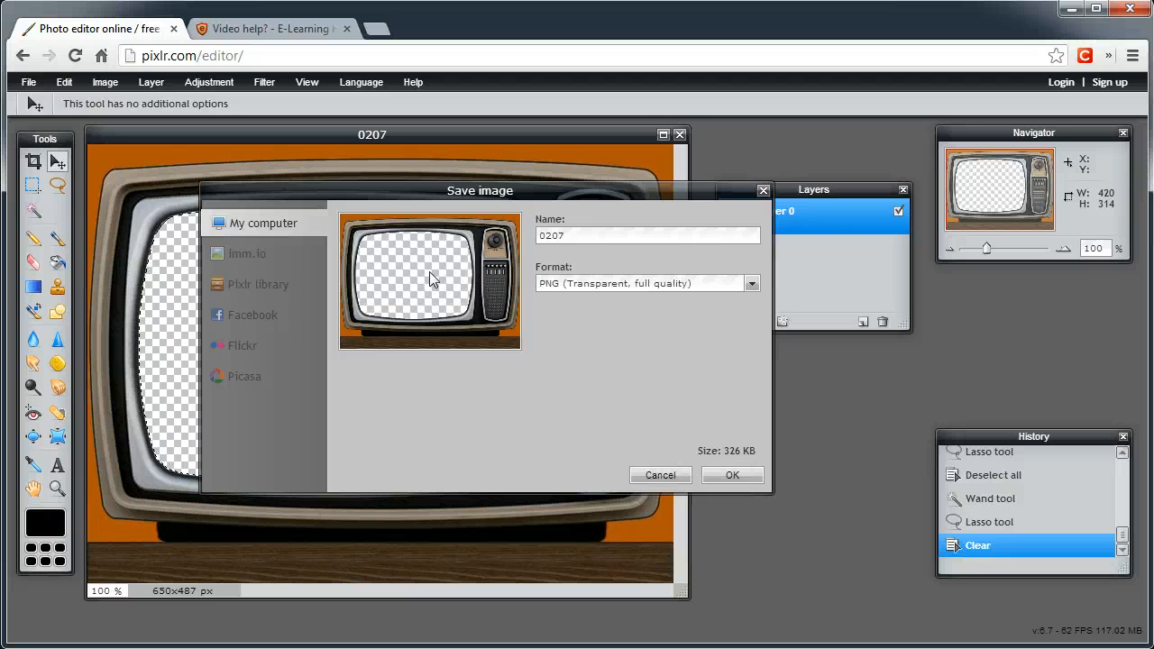
pyautogui.click(731, 476)
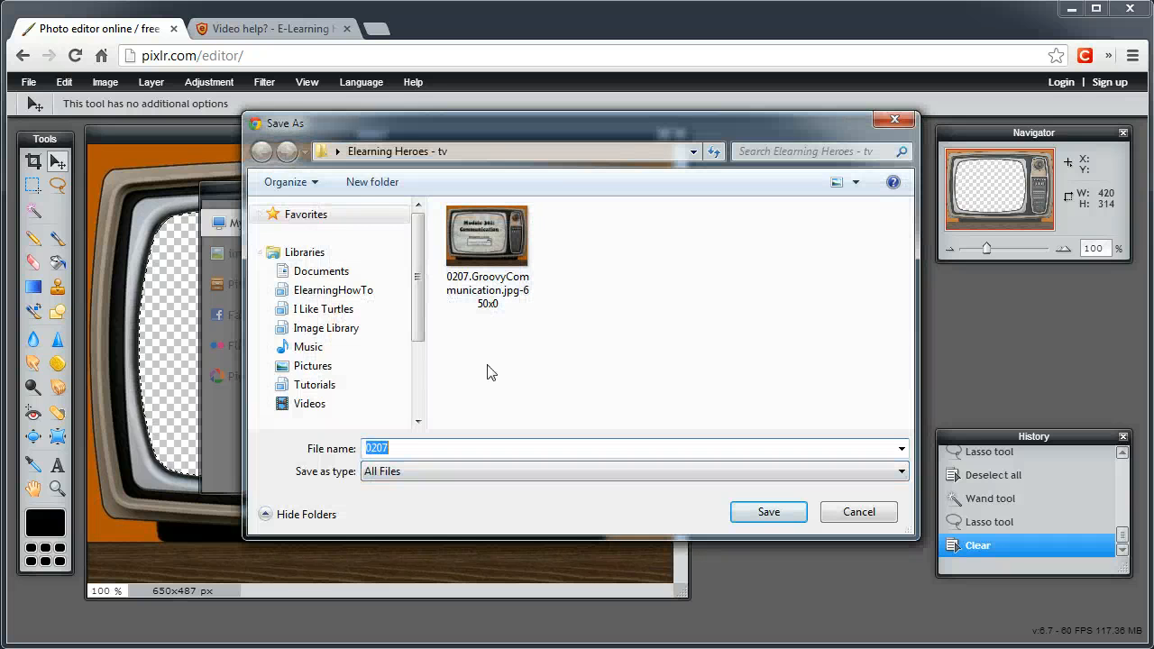
pyautogui.click(756, 511)
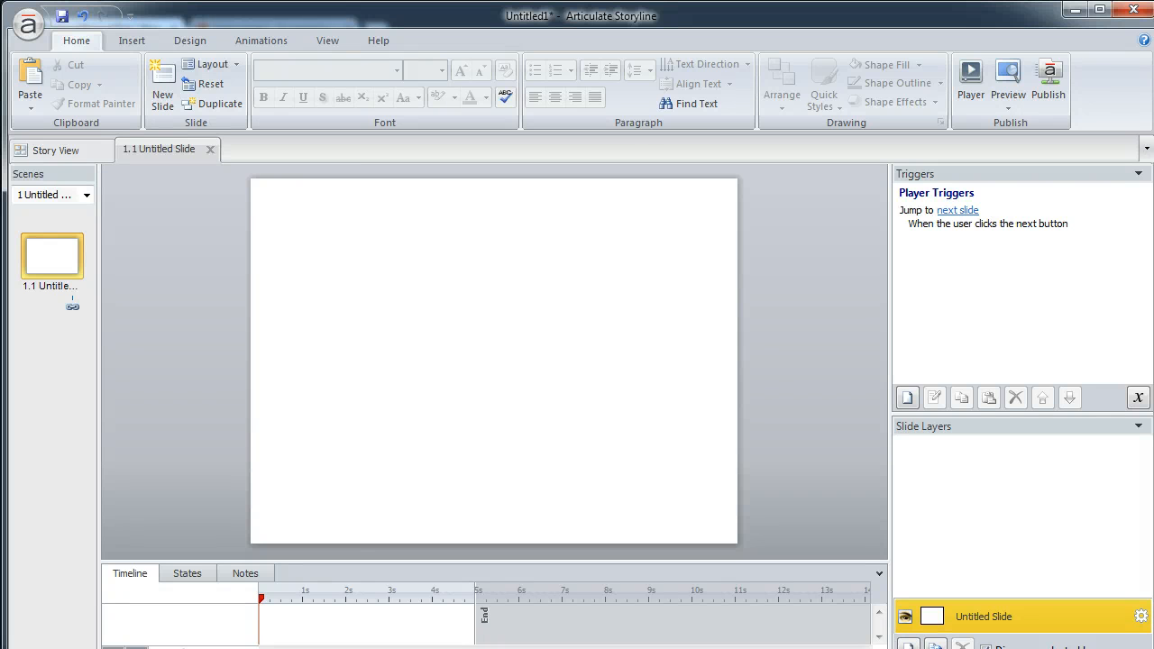
# Switch to Articulate Storyline and insert the 0207 PNG from the Elearning Heroes - tv folder onto the blank slide
pyautogui.moveTo(46, 648); pyautogui.dragTo(125, 406)
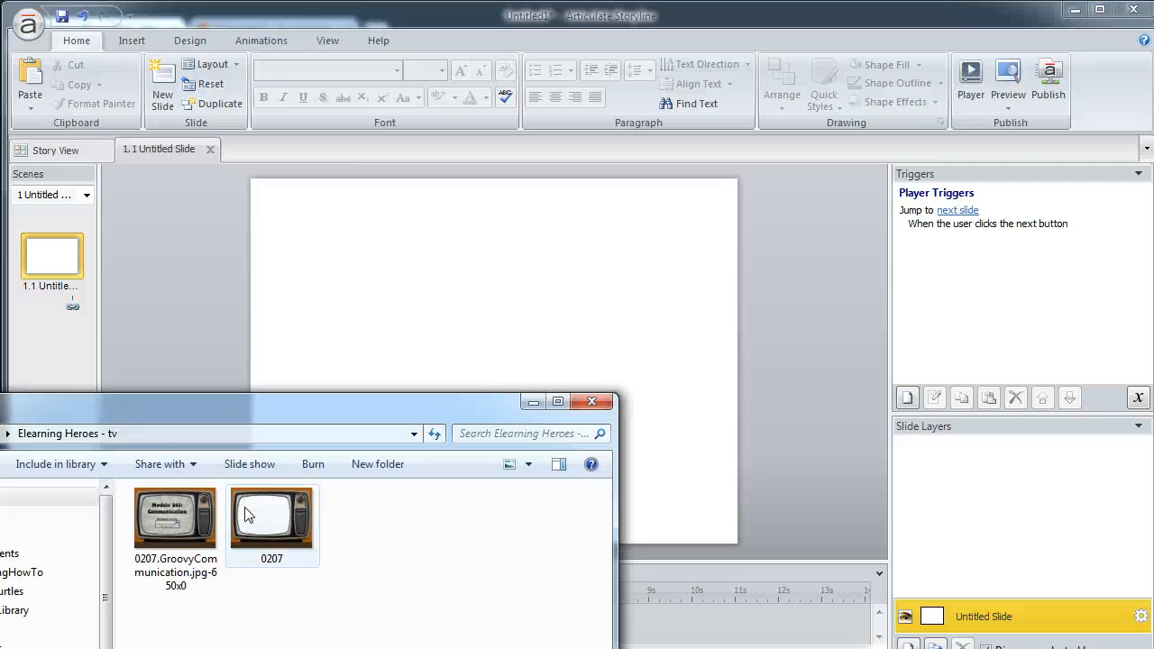
pyautogui.moveTo(249, 515); pyautogui.dragTo(664, 254)
pyautogui.click(863, 336)
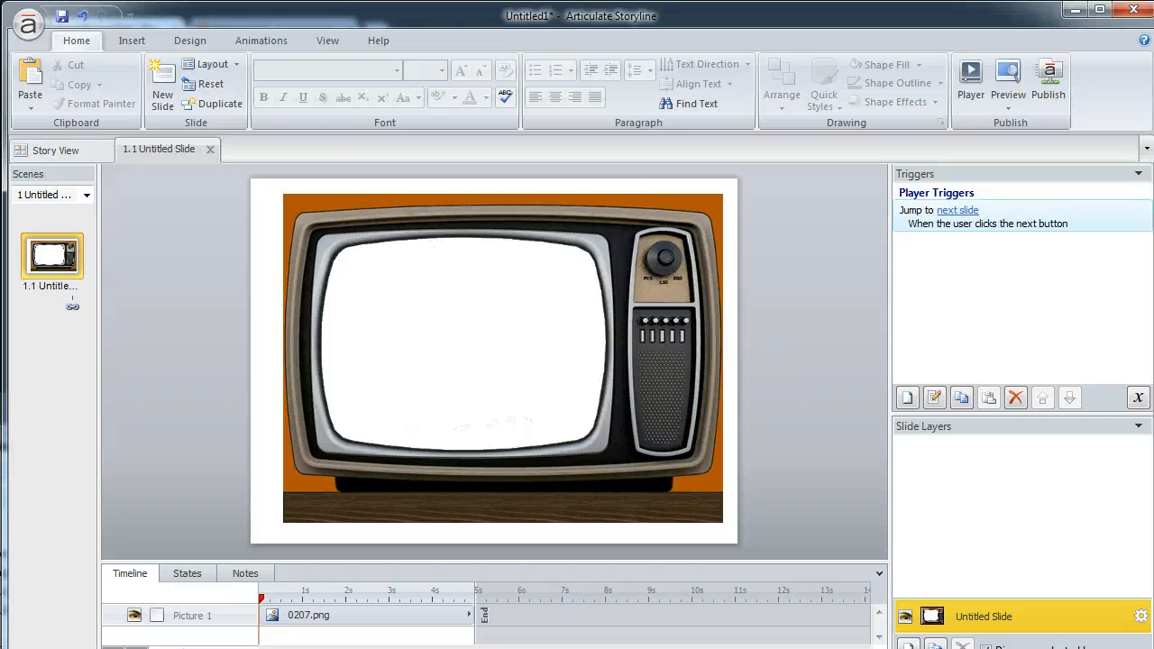
# Insert the superhero boy photo behind the TV picture and lock the TV picture in the timeline
pyautogui.moveTo(13, 361); pyautogui.dragTo(509, 361)
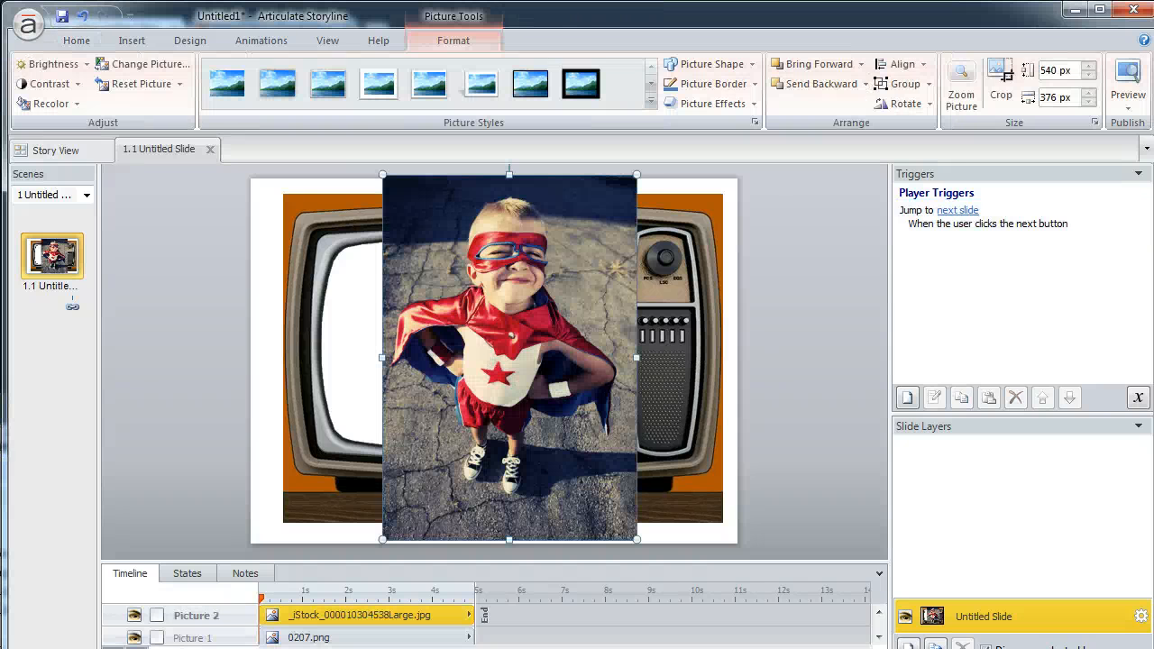
pyautogui.hotkey('ctrl', '[')
pyautogui.moveTo(450, 309)
pyautogui.mouseDown()
pyautogui.moveTo(392, 334)
pyautogui.moveTo(446, 295)
pyautogui.mouseUp()
pyautogui.click(159, 616)
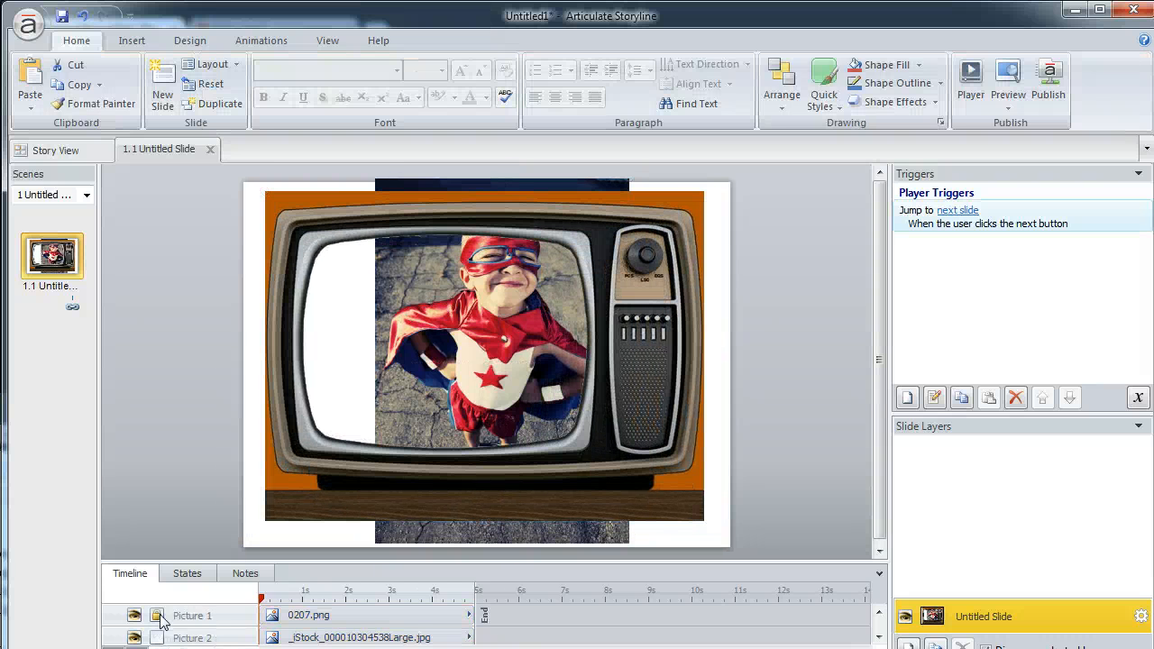
# Enlarge the superhero photo to about 660 px high by 460 px wide and position it so the boy's face shows inside the TV screen
pyautogui.moveTo(373, 180); pyautogui.dragTo(280, 188)
pyautogui.moveTo(535, 187); pyautogui.dragTo(715, 106)
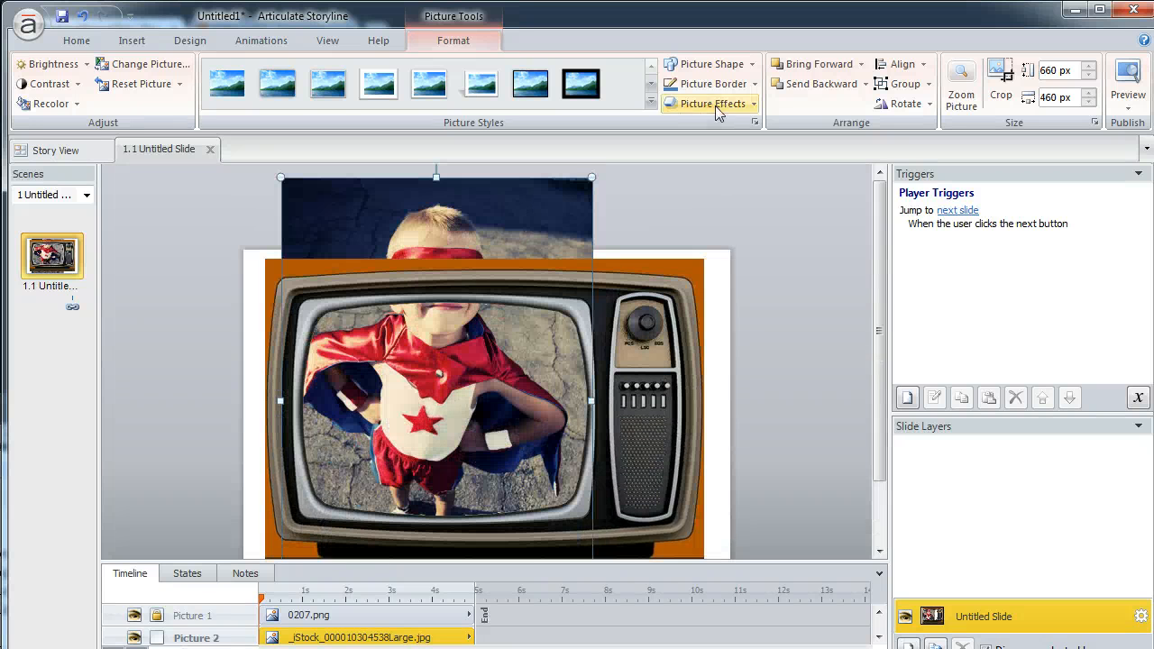
pyautogui.moveTo(489, 236); pyautogui.dragTo(506, 327)
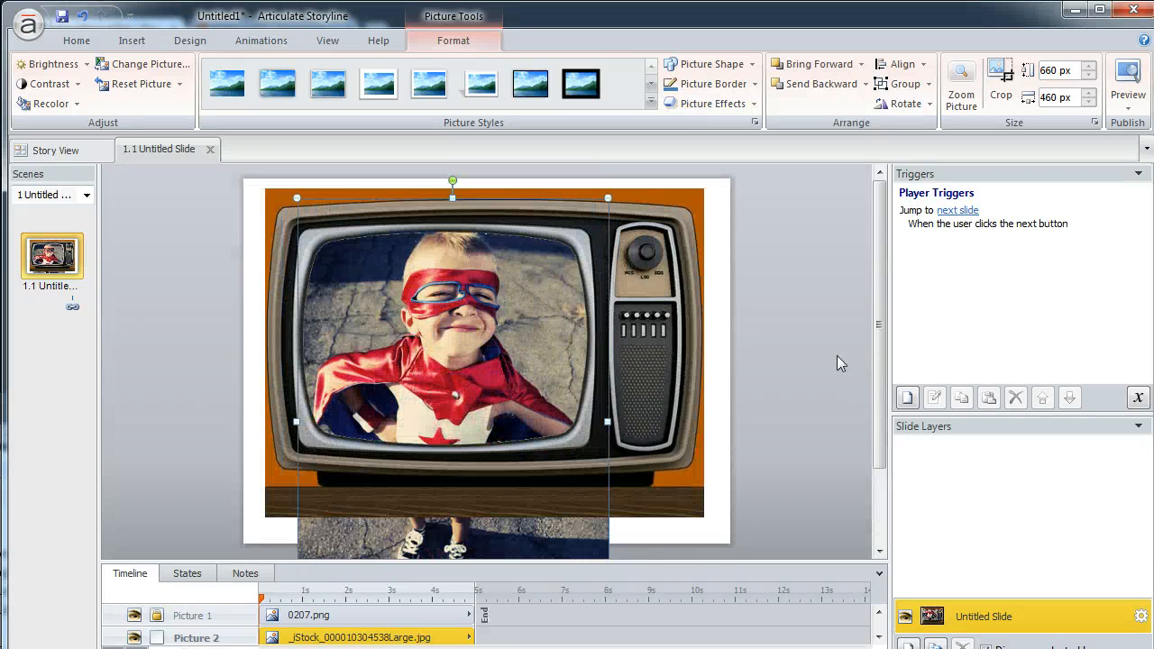